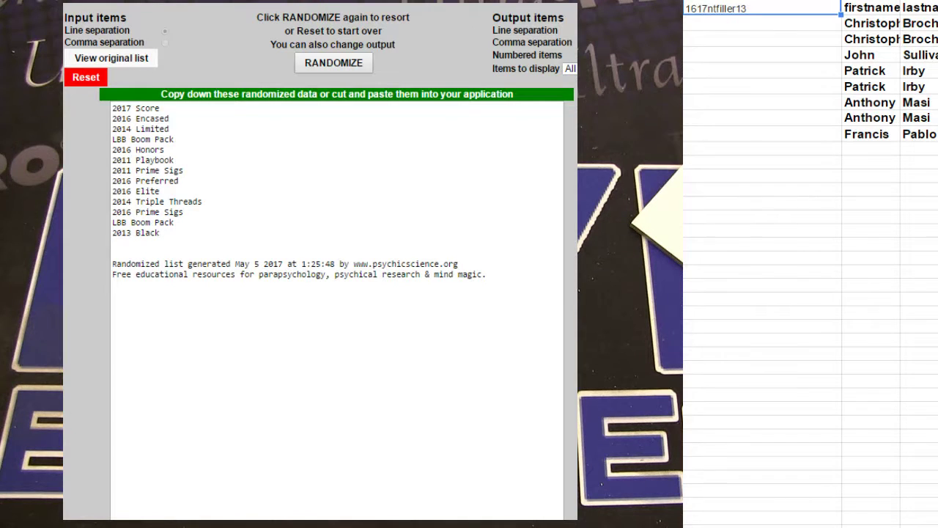
# Reset the randomizer and clear the leftover names below the NBA team list
pyautogui.click(99, 78)
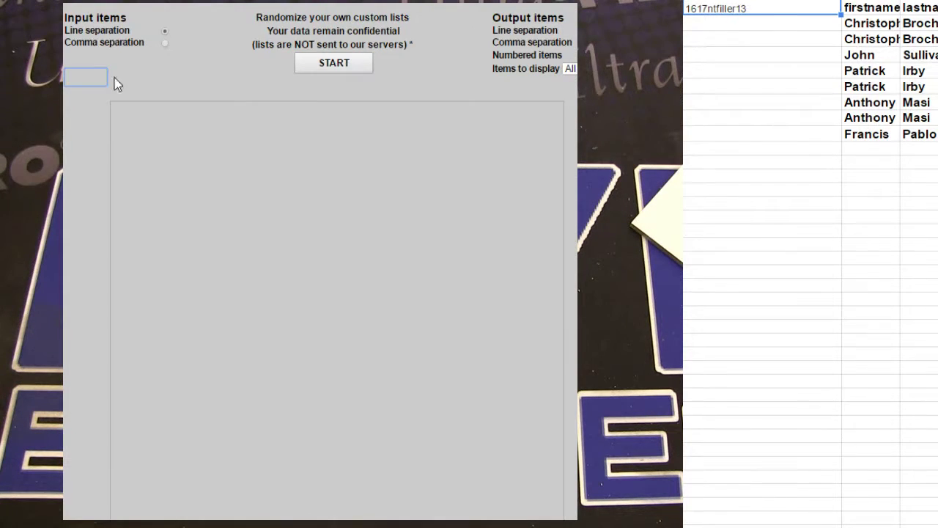
pyautogui.click(333, 63)
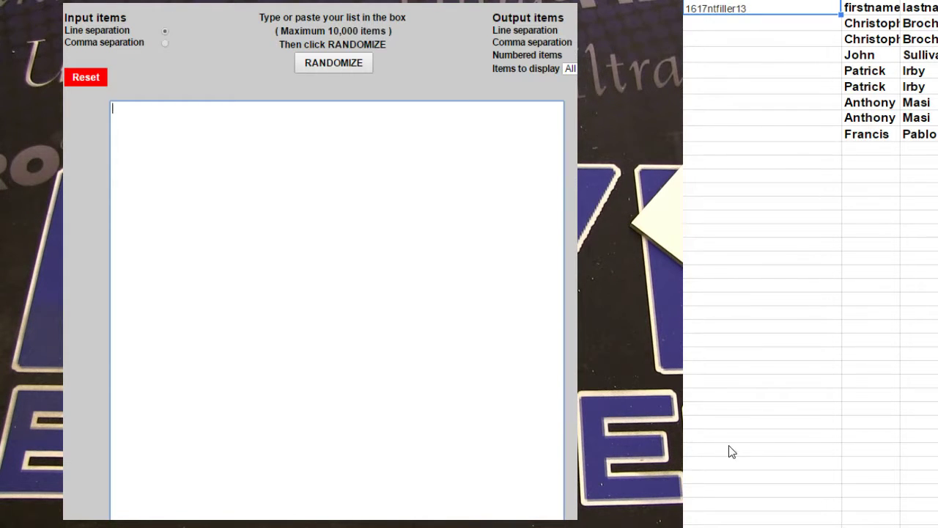
pyautogui.click(862, 521)
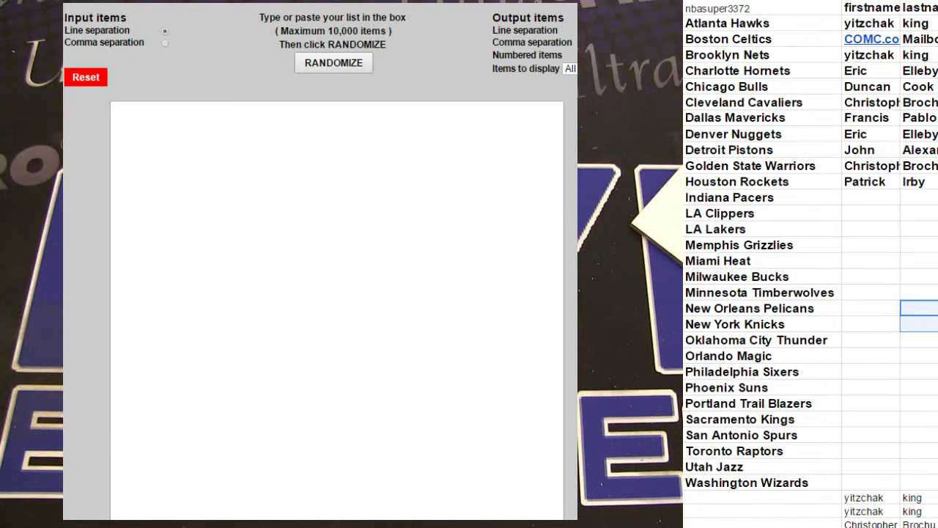
pyautogui.scroll(-7, 806, 293)
pyautogui.moveTo(917, 438)
pyautogui.mouseDown()
pyautogui.moveTo(886, 296)
pyautogui.moveTo(865, 257)
pyautogui.mouseUp()
pyautogui.hotkey('ctrl', 'c')
pyautogui.press('Delete')
pyautogui.scroll(5, 882, 257)
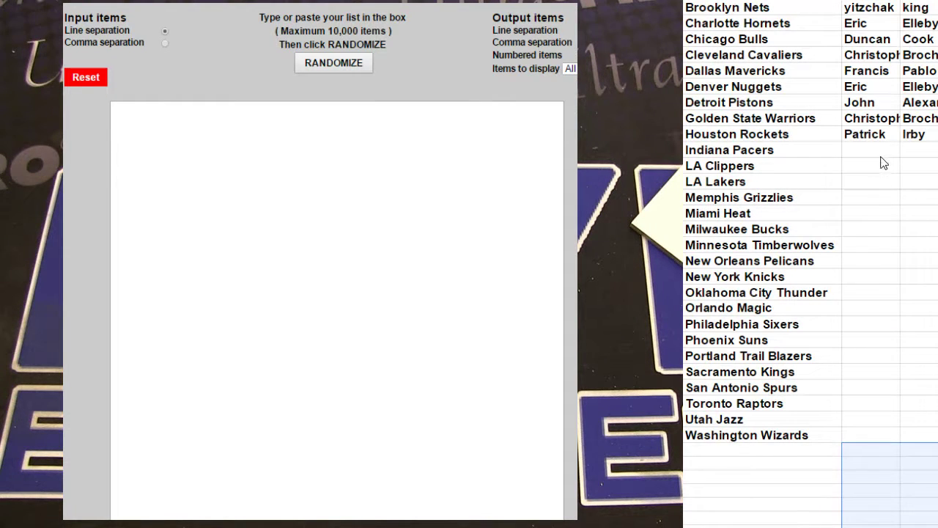
# Paste the leftover names beside Indiana Pacers, then undo the paste
pyautogui.click(870, 150)
pyautogui.hotkey('ctrl', 'v')
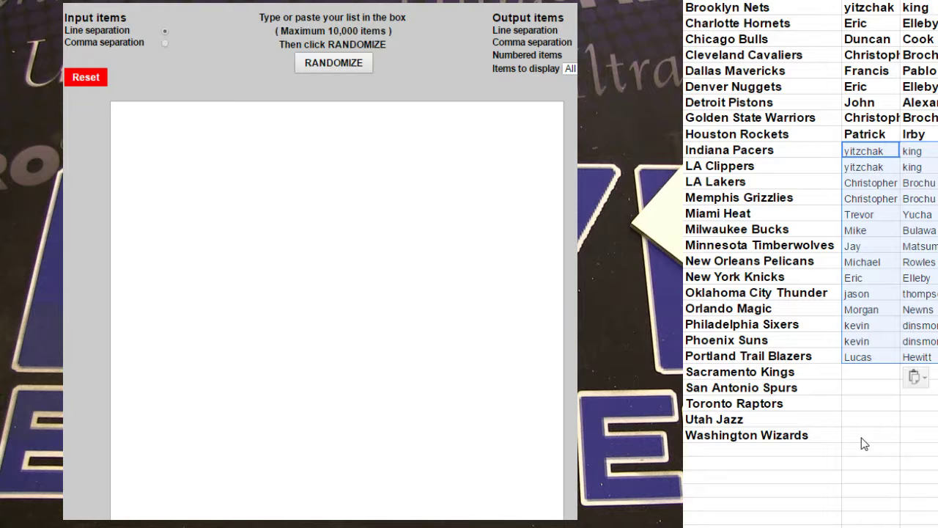
pyautogui.hotkey('ctrl', 'z')
# Cycle through the name sheets back to the 1617ntfiller13 sheet
pyautogui.hotkey('ctrl', 'pagedown')
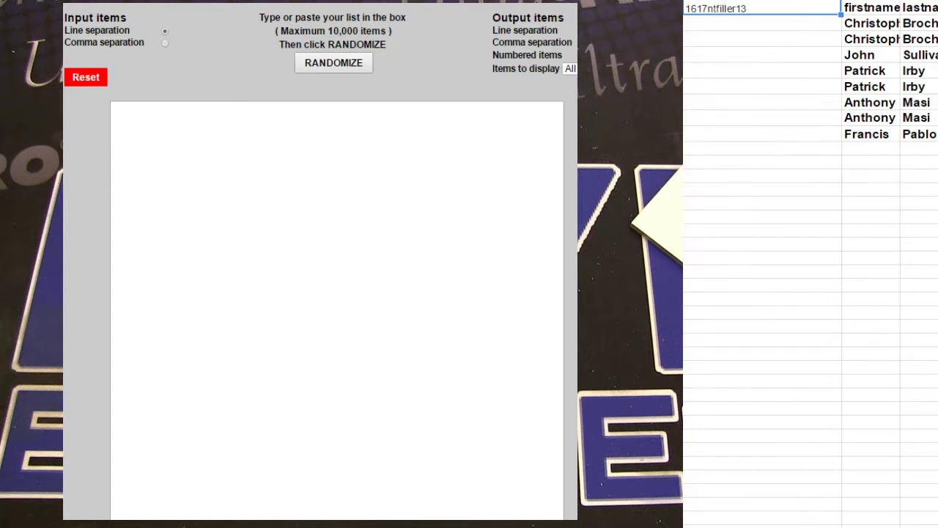
pyautogui.hotkey('ctrl', 'pagedown')
pyautogui.hotkey('ctrl', 'pagedown')
pyautogui.hotkey('ctrl', 'pagedown')
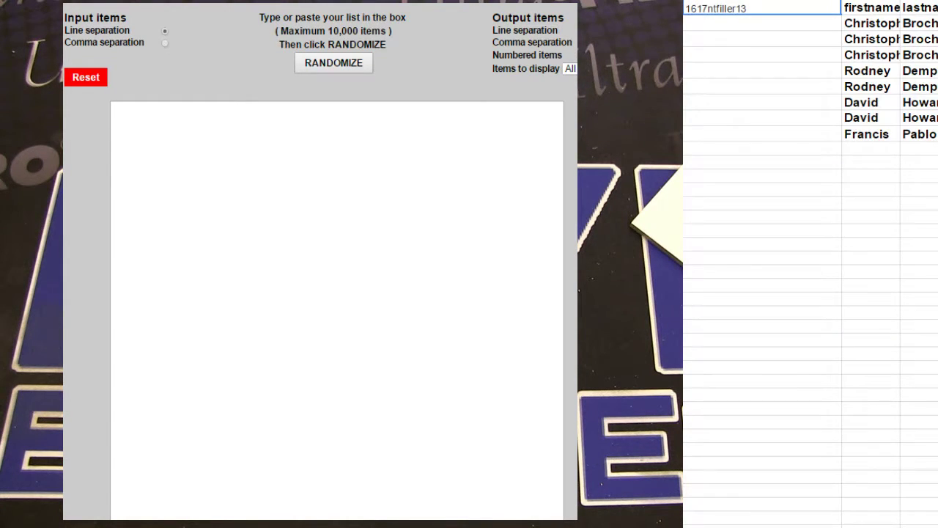
pyautogui.hotkey('ctrl', 'pagedown')
pyautogui.hotkey('ctrl', 'pagedown')
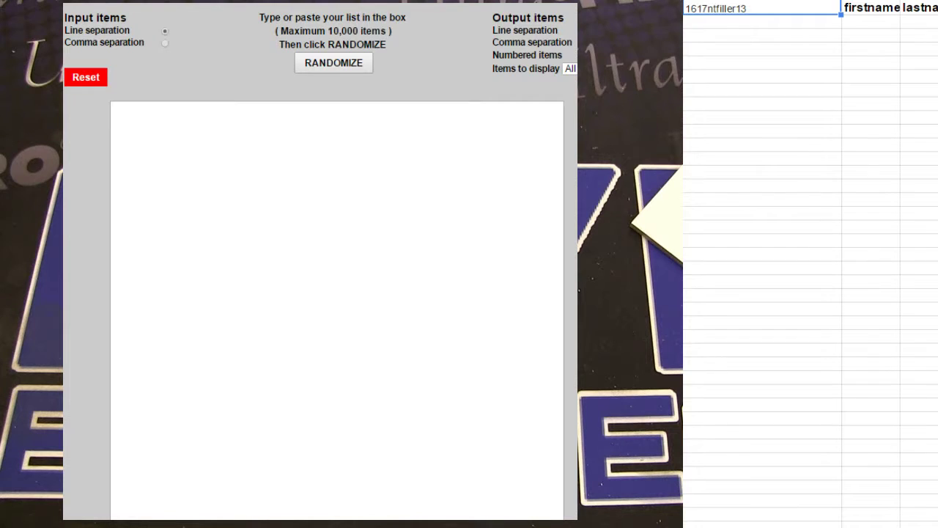
pyautogui.hotkey('ctrl', 'pagedown')
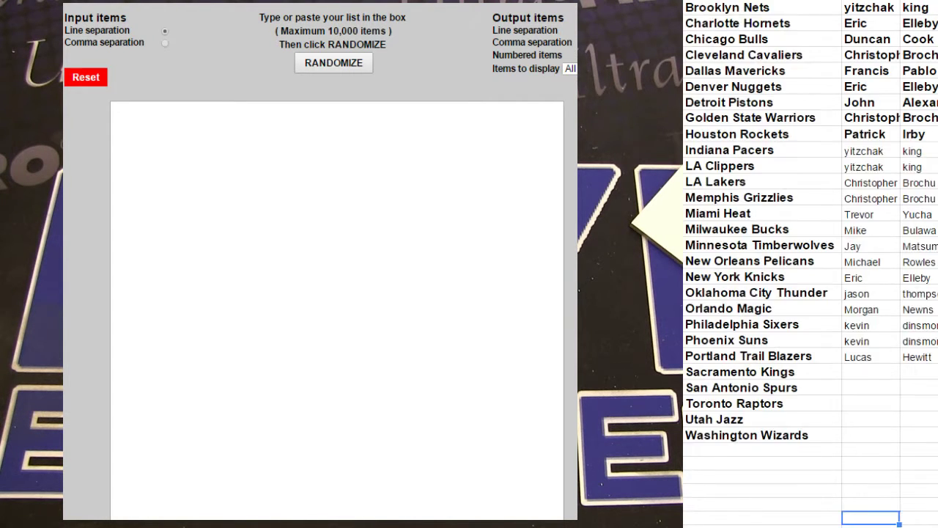
pyautogui.hotkey('ctrl', 'pagedown')
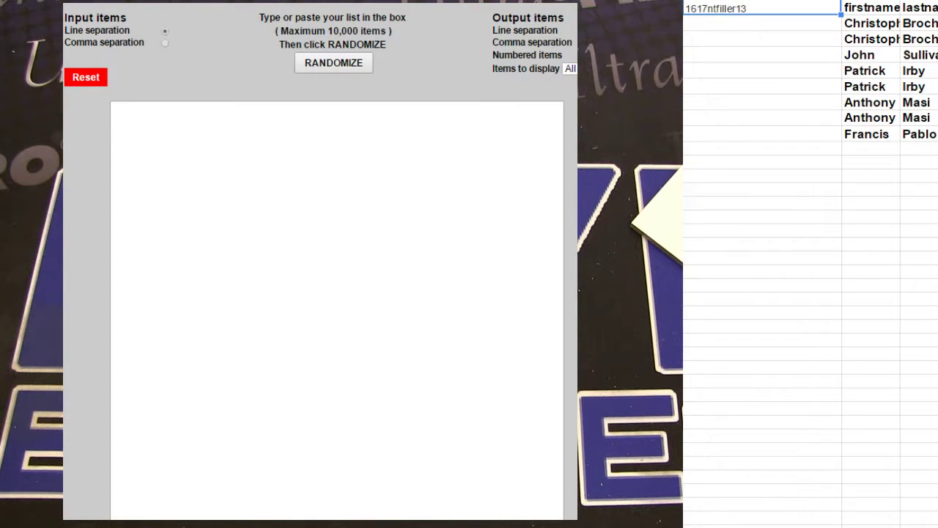
pyautogui.scroll(-3, 491, 394)
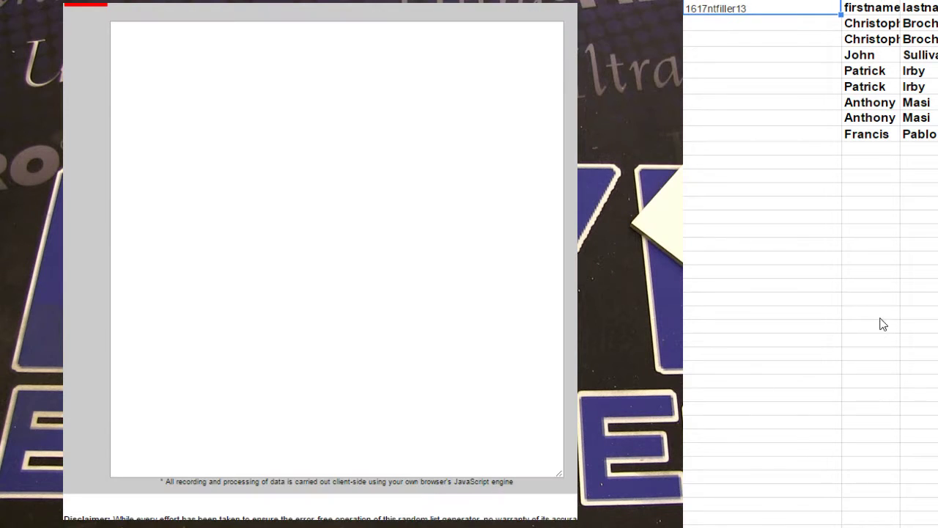
pyautogui.scroll(3, 548, 248)
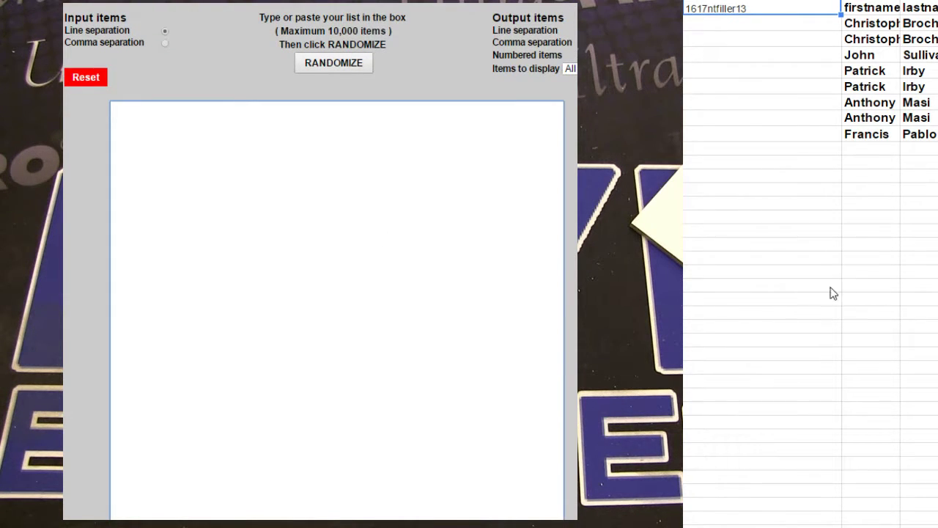
# Copy the eight 1617ntfiller13 names into the randomizer and shuffle them three times
pyautogui.moveTo(919, 137)
pyautogui.mouseDown()
pyautogui.moveTo(891, 74)
pyautogui.moveTo(854, 26)
pyautogui.mouseUp()
pyautogui.hotkey('ctrl', 'c')
pyautogui.click(308, 174)
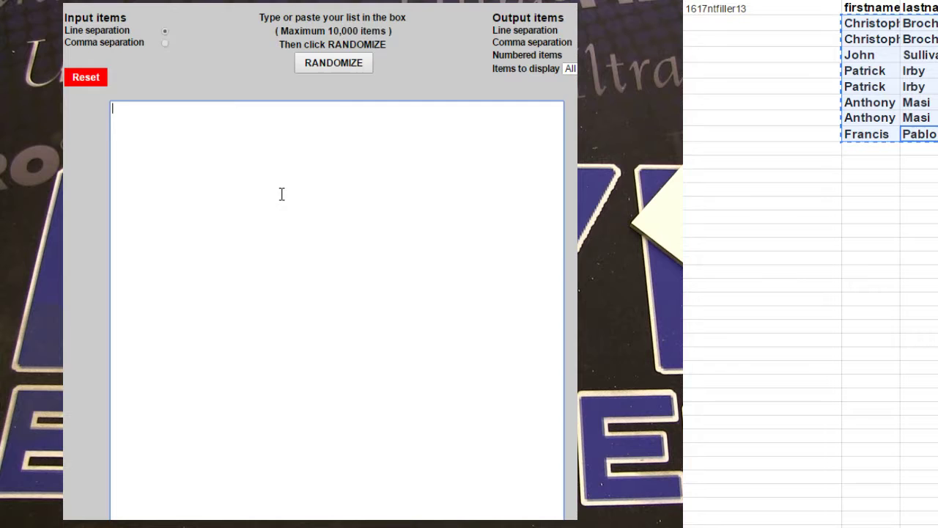
pyautogui.hotkey('ctrl', 'v')
pyautogui.click(334, 62)
pyautogui.click(332, 66)
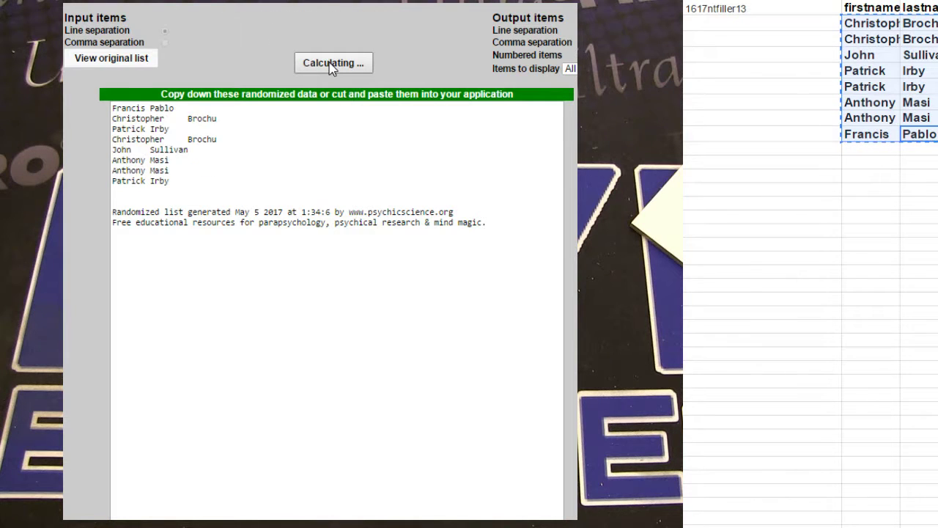
pyautogui.click(332, 66)
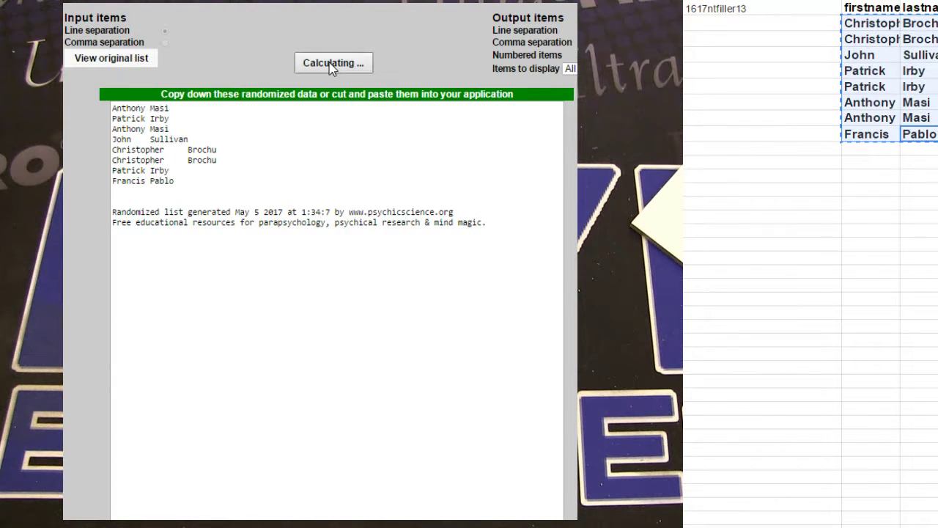
pyautogui.click(872, 136)
pyautogui.hotkey('ctrl', 'pagedown')
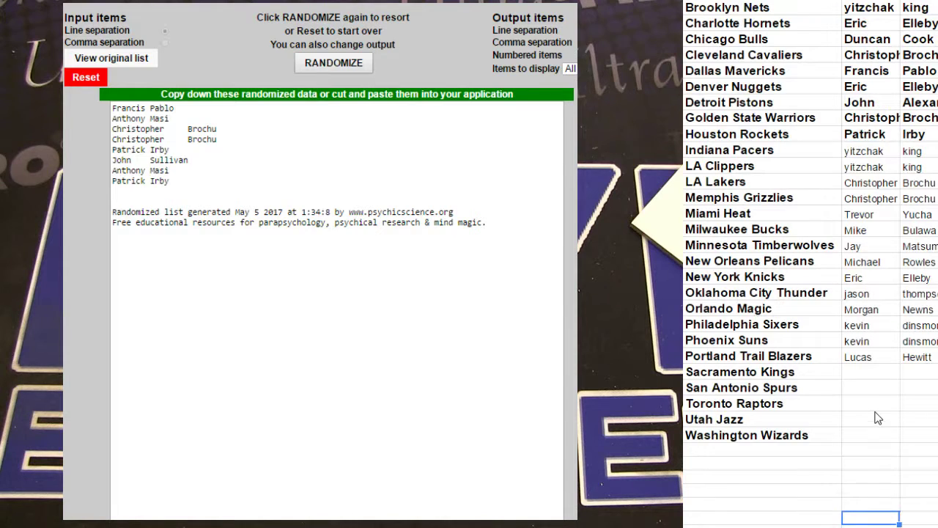
pyautogui.click(871, 448)
pyautogui.hotkey('ctrl', 'pageup')
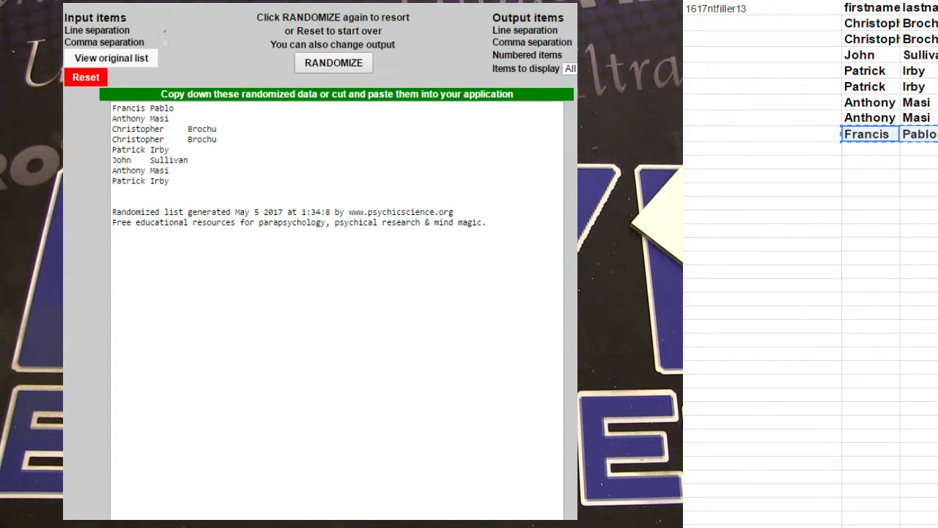
# Delete the used names sheet and copy the next sheet's eight names
pyautogui.rightClick(930, 411)
pyautogui.click(929, 337)
pyautogui.click(817, 267)
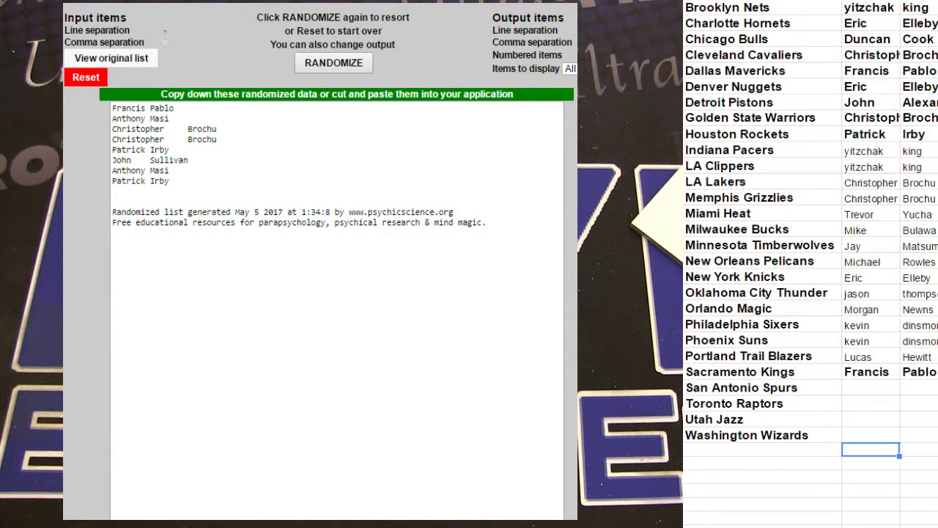
pyautogui.click(920, 134)
pyautogui.moveTo(922, 136); pyautogui.dragTo(872, 23)
pyautogui.hotkey('ctrl', 'c')
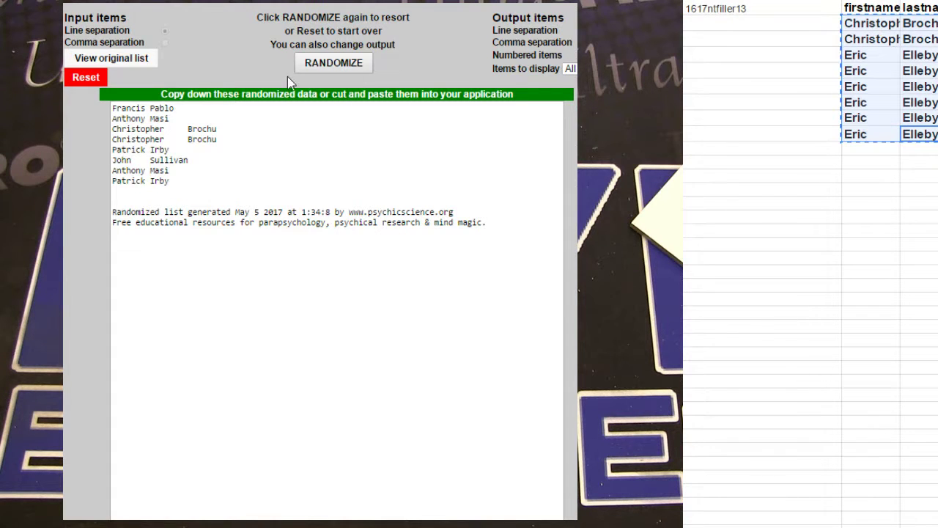
# Reset the randomizer, paste the copied names and shuffle them
pyautogui.click(86, 77)
pyautogui.click(334, 63)
pyautogui.click(381, 293)
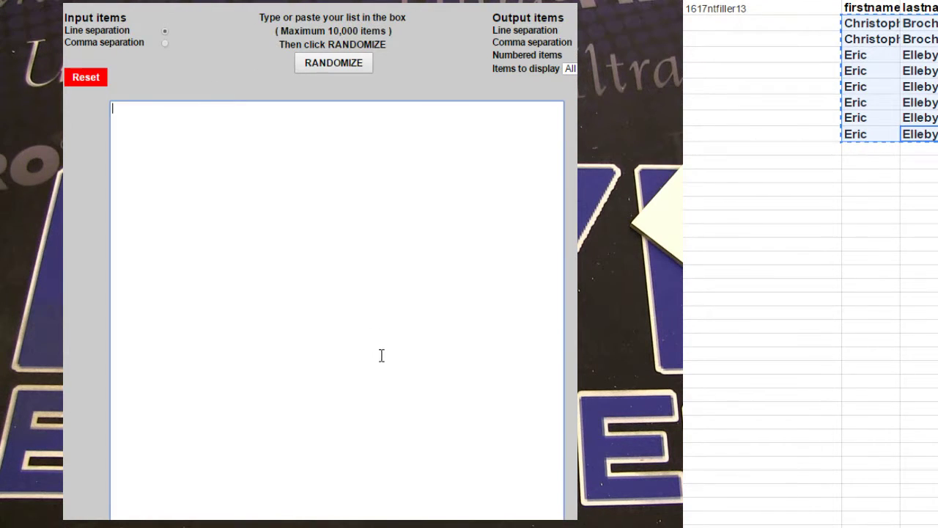
pyautogui.hotkey('ctrl', 'v')
pyautogui.click(334, 63)
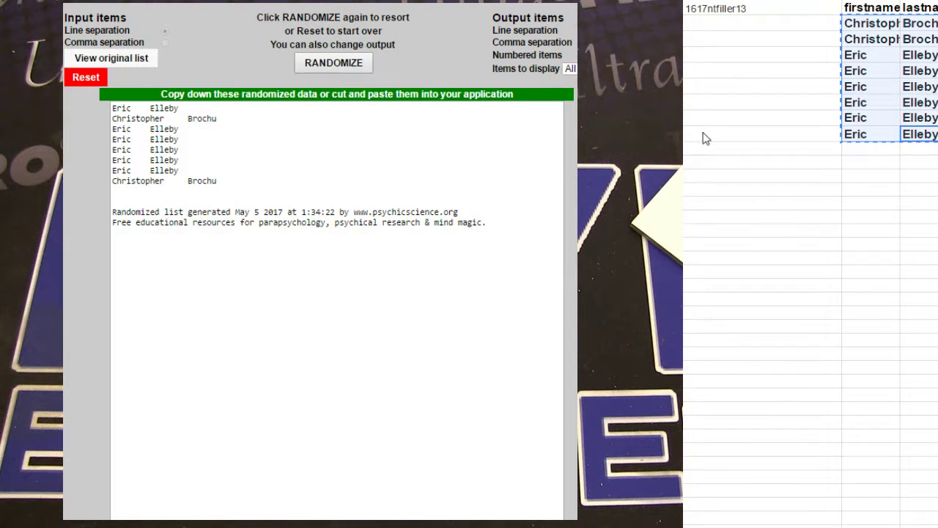
pyautogui.click(872, 135)
pyautogui.hotkey('ctrl', 'pagedown')
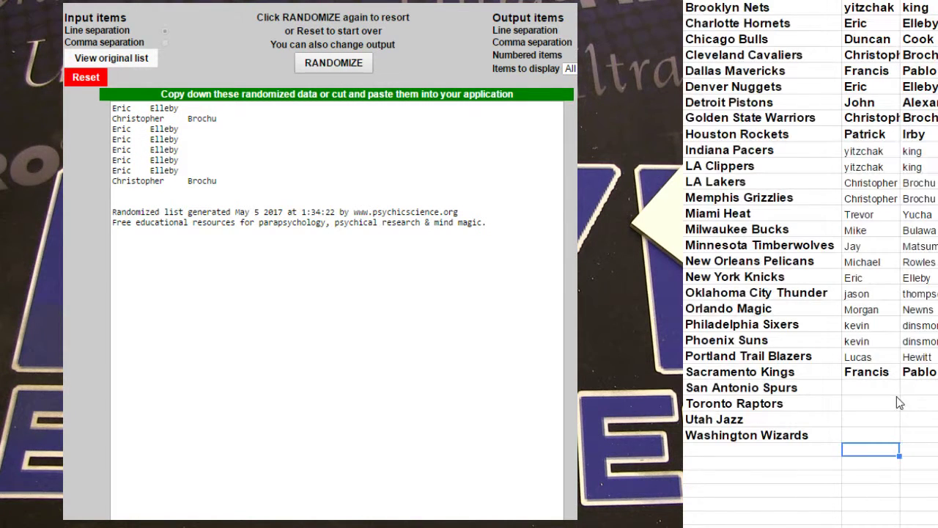
pyautogui.hotkey('ctrl', 'v')
# Delete the used names sheet and copy the next sheet's names
pyautogui.hotkey('ctrl', 'pageup')
pyautogui.rightClick(924, 322)
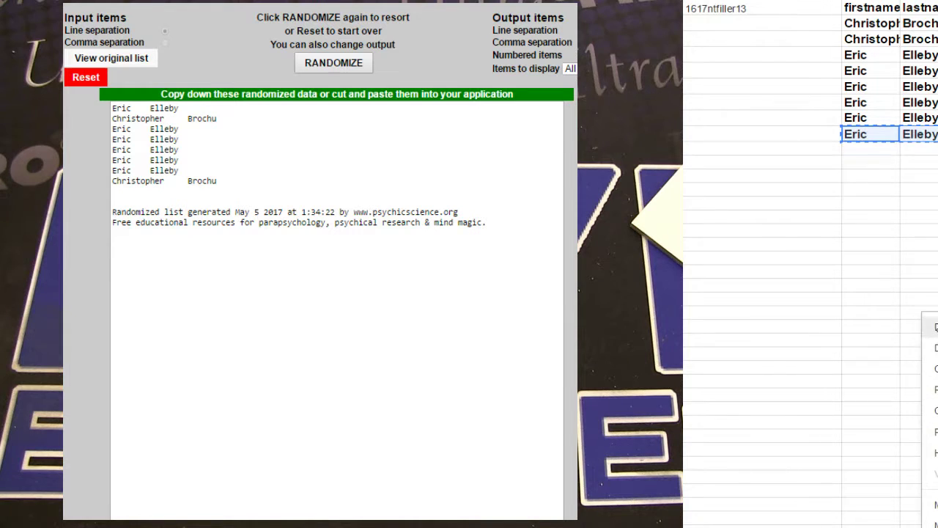
pyautogui.click(817, 266)
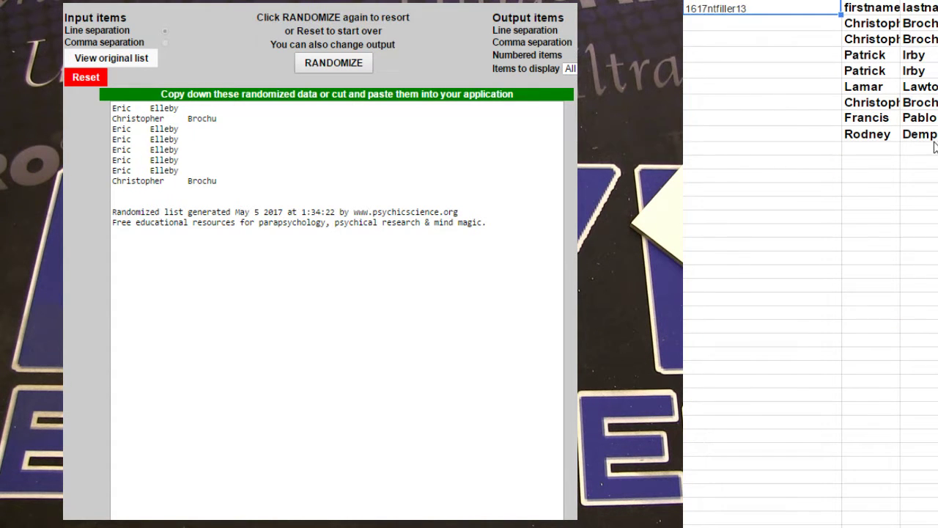
pyautogui.hotkey('ctrl', 'c')
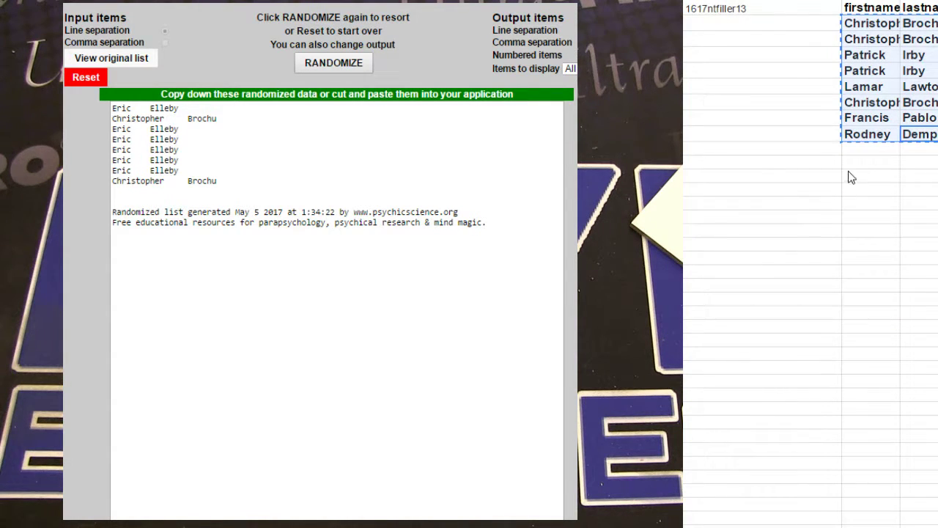
# Reset the randomizer, paste the new filler names and shuffle them twice
pyautogui.click(86, 77)
pyautogui.click(334, 62)
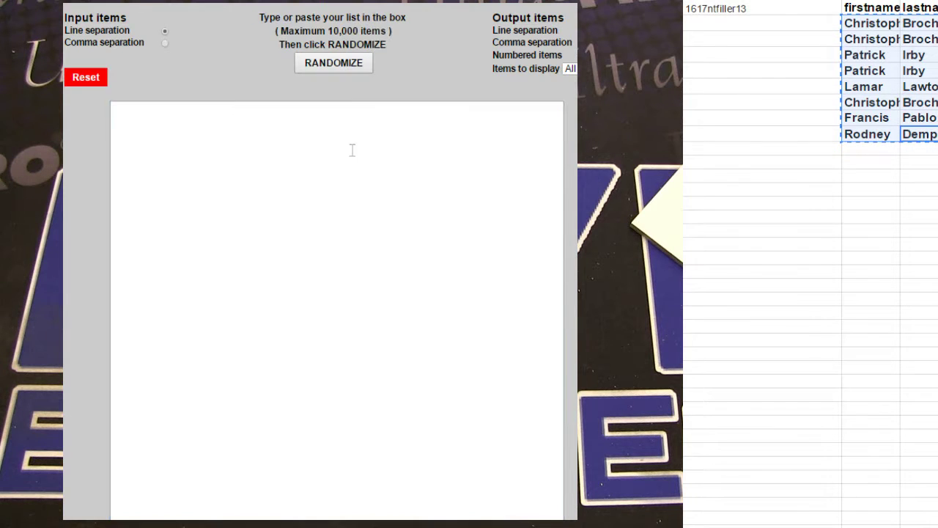
pyautogui.click(352, 147)
pyautogui.hotkey('ctrl', 'v')
pyautogui.click(339, 65)
pyautogui.click(339, 65)
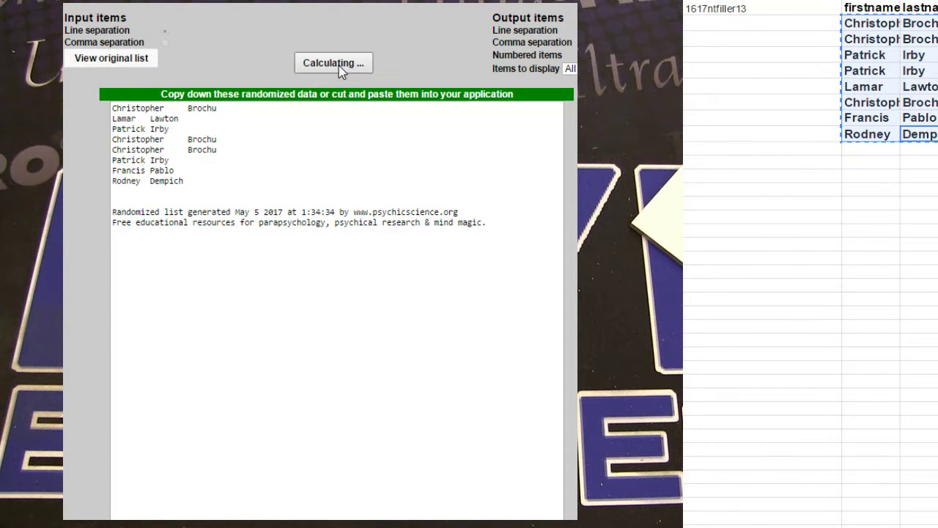
pyautogui.click(872, 39)
pyautogui.press('Escape')
pyautogui.hotkey('ctrl', 'pagedown')
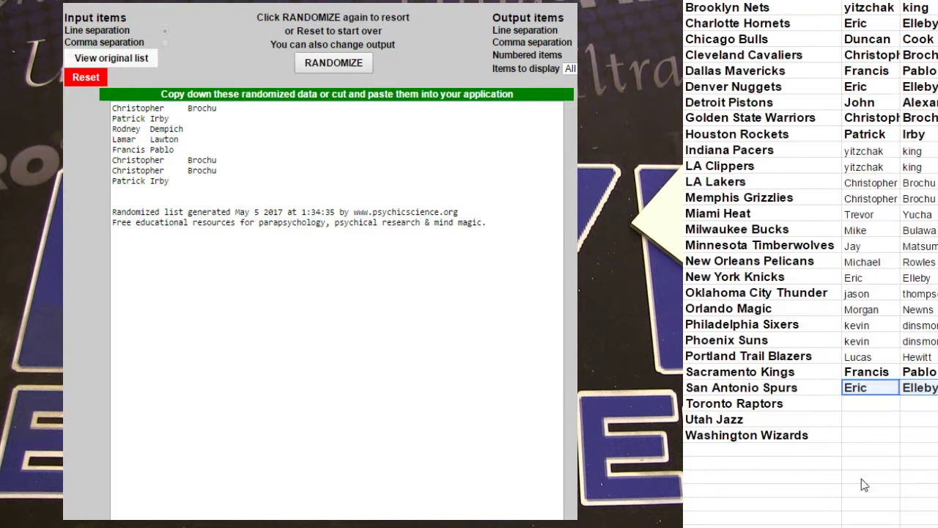
pyautogui.click(871, 403)
pyautogui.hotkey('ctrl', 'v')
pyautogui.hotkey('ctrl', 'pageup')
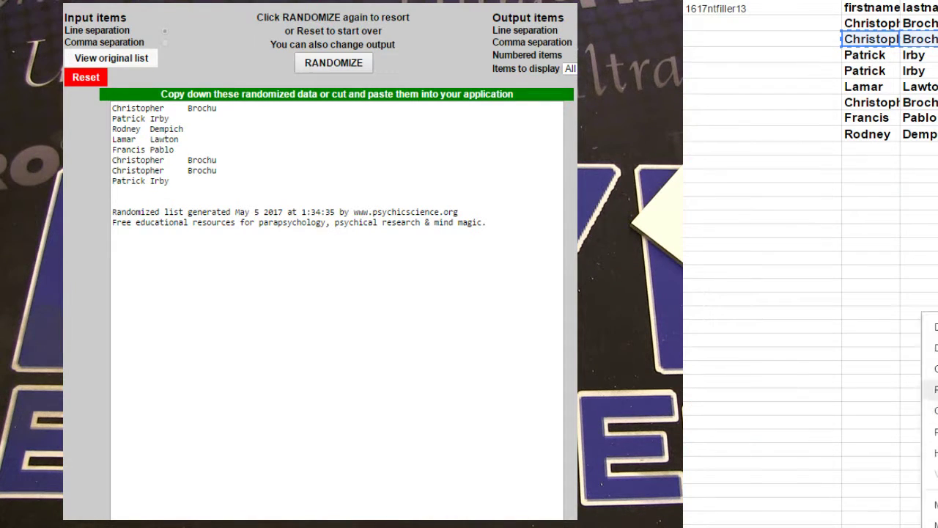
# Confirm deleting the used filler sheet and copy the next sheet's entrant names
pyautogui.press('Return')
pyautogui.hotkey('ctrl', 'pageup')
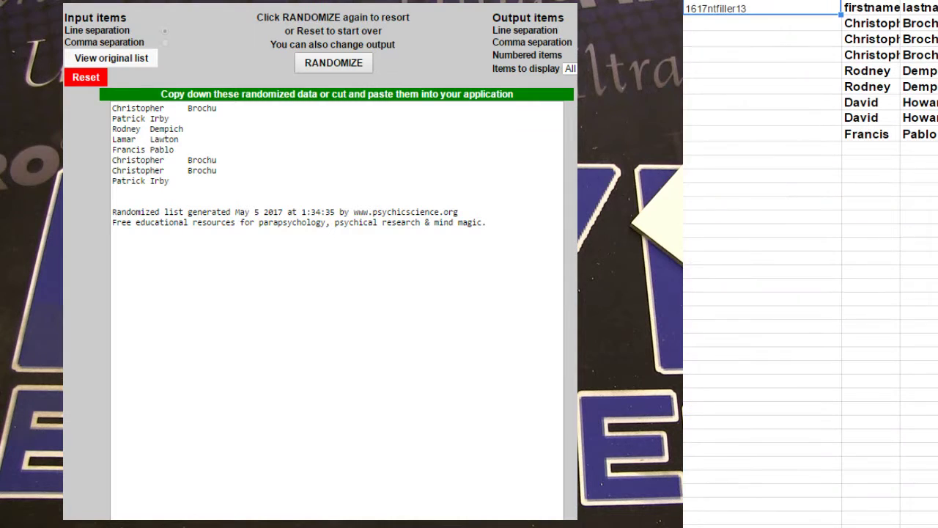
pyautogui.click(919, 134)
pyautogui.hotkey('ctrl', 'c')
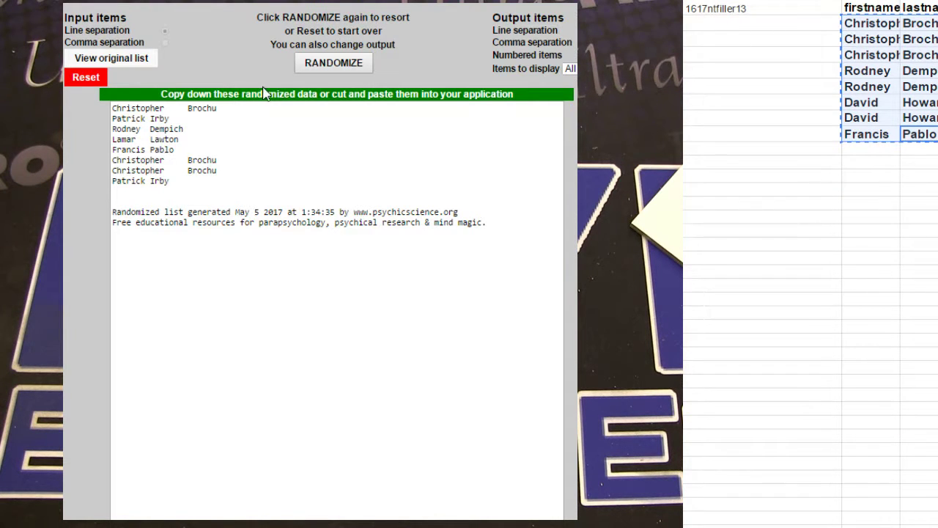
# Reset the randomizer, paste the entrant names and shuffle them twice
pyautogui.click(86, 77)
pyautogui.click(334, 66)
pyautogui.click(348, 120)
pyautogui.hotkey('ctrl', 'v')
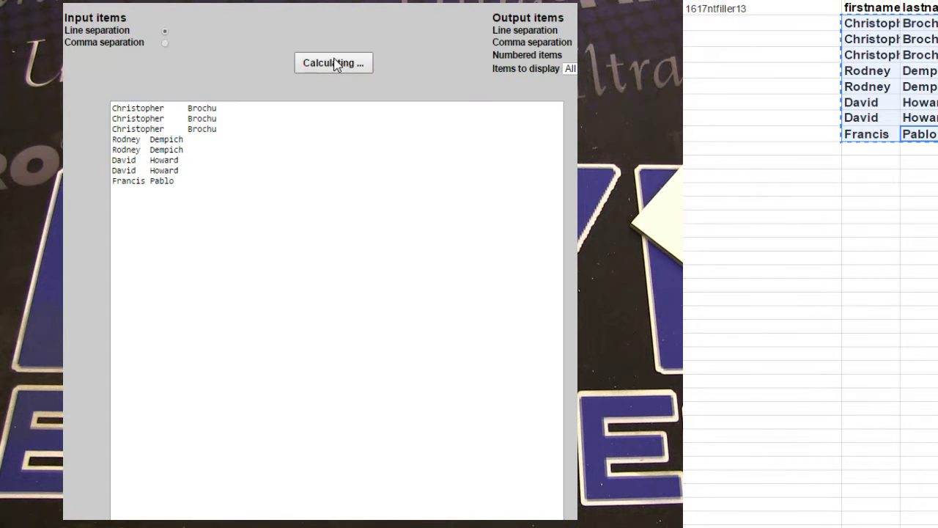
pyautogui.click(333, 62)
pyautogui.click(333, 64)
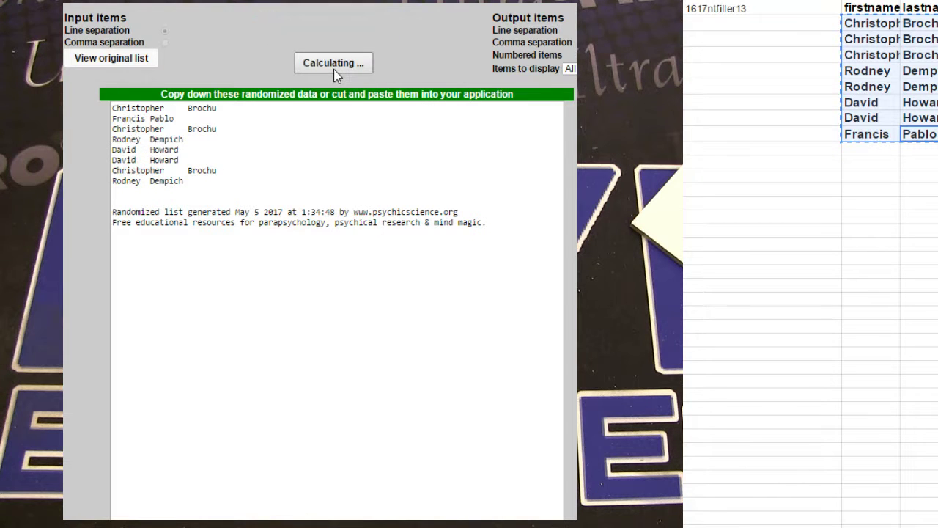
pyautogui.click(872, 119)
pyautogui.moveTo(872, 118); pyautogui.dragTo(919, 118)
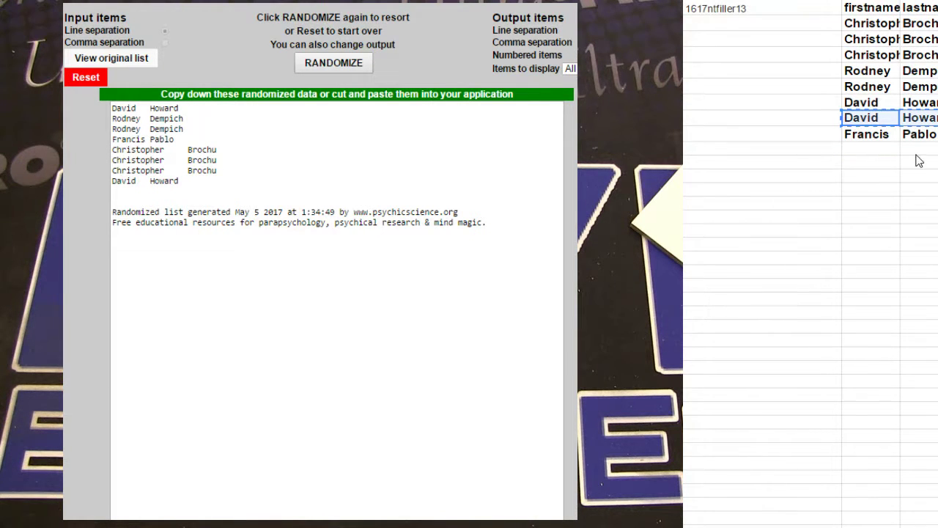
pyautogui.hotkey('ctrl', 'c')
pyautogui.hotkey('ctrl', 'pagedown')
pyautogui.hotkey('ctrl', 'v')
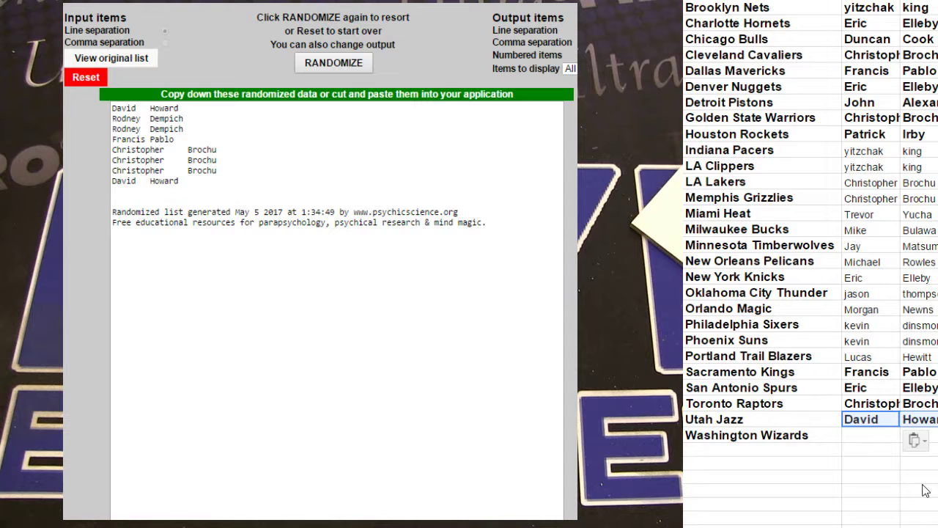
# Delete the used filler name sheet
pyautogui.hotkey('ctrl', 'pageup')
pyautogui.rightClick(920, 309)
pyautogui.click(929, 390)
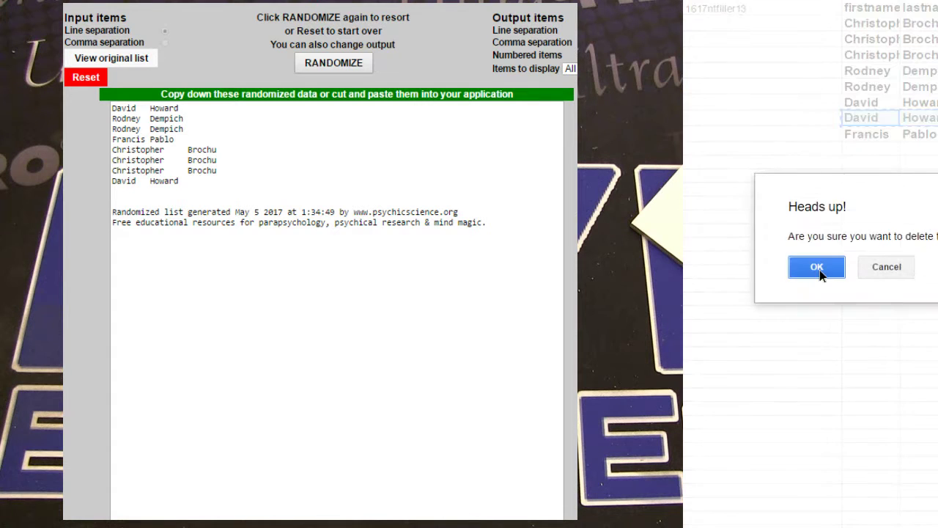
pyautogui.click(833, 266)
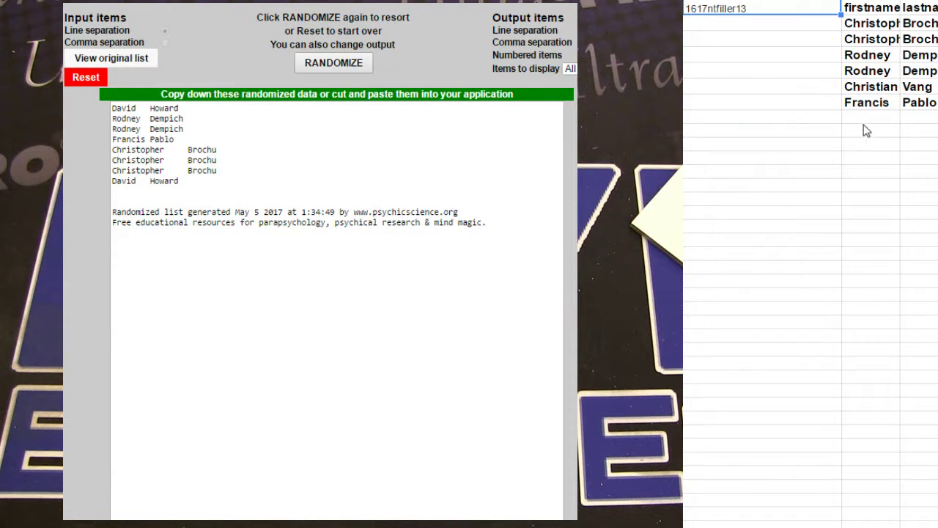
pyautogui.click(870, 119)
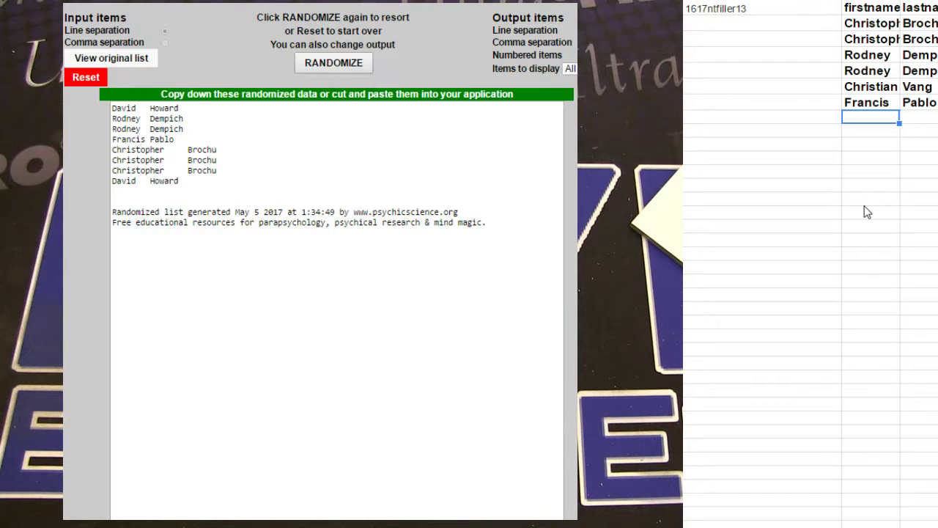
pyautogui.hotkey('ctrl', 'v')
pyautogui.press('Return')
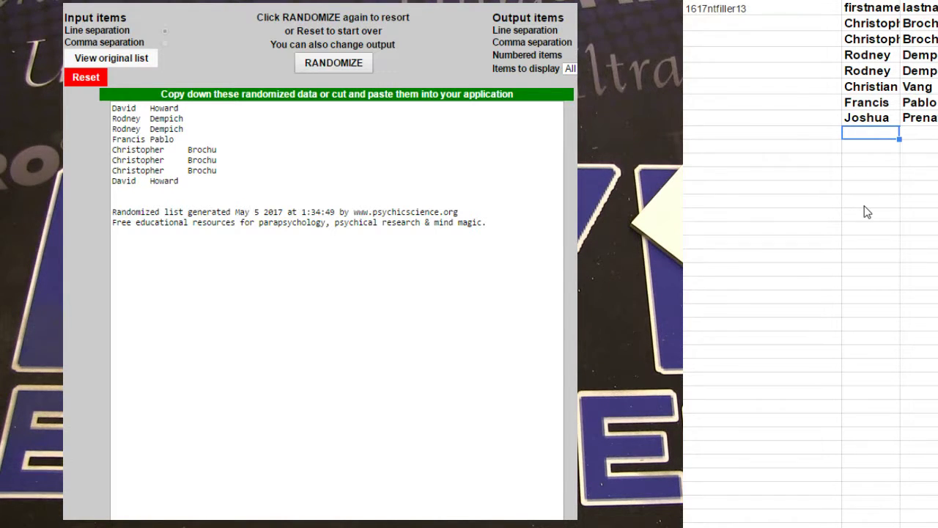
pyautogui.hotkey('ctrl', 'v')
pyautogui.press('Return')
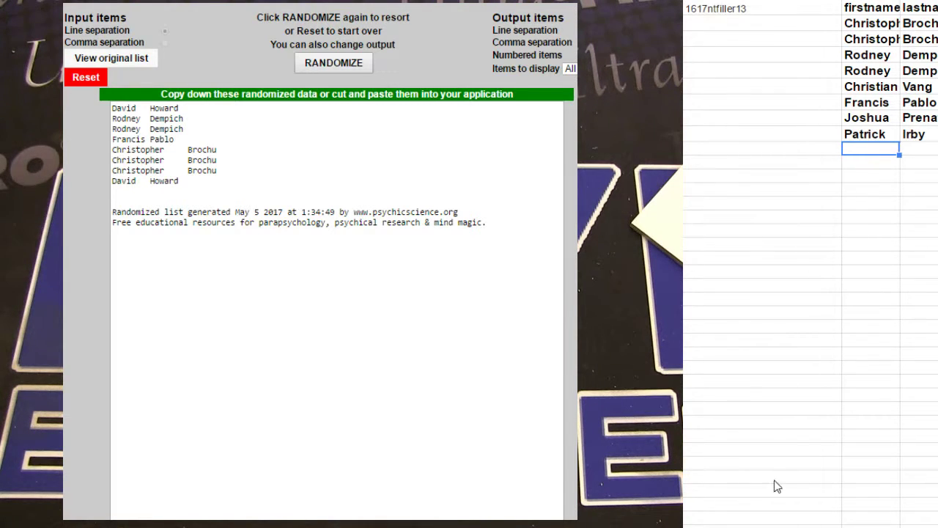
# Reset the randomizer, paste in the eight 1617ntfiller13 names and shuffle them
pyautogui.click(85, 77)
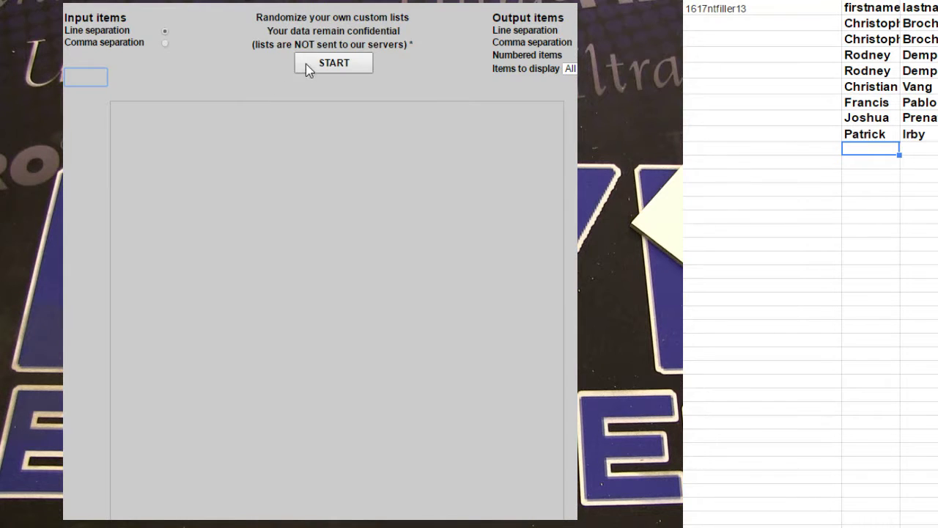
pyautogui.click(334, 62)
pyautogui.click(916, 134)
pyautogui.moveTo(916, 134); pyautogui.dragTo(872, 24)
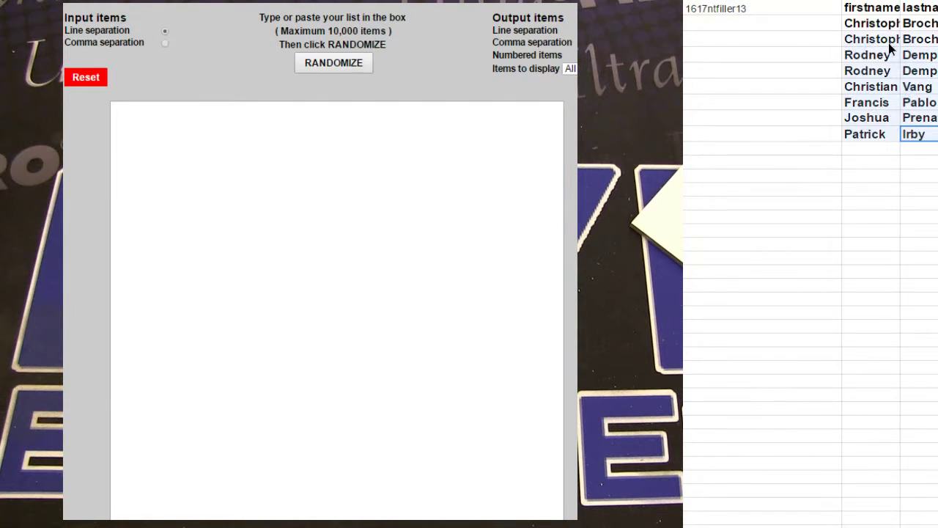
pyautogui.hotkey('ctrl', 'c')
pyautogui.click(386, 204)
pyautogui.hotkey('ctrl', 'v')
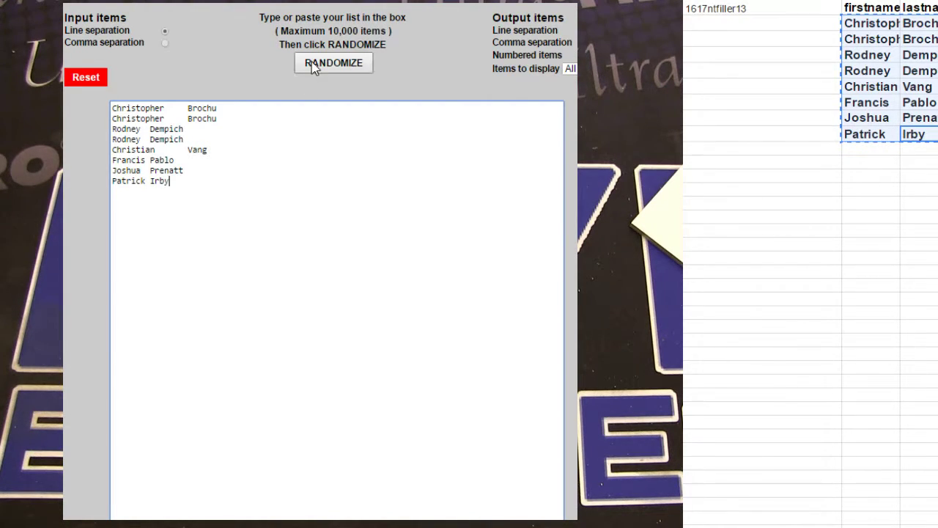
pyautogui.click(334, 62)
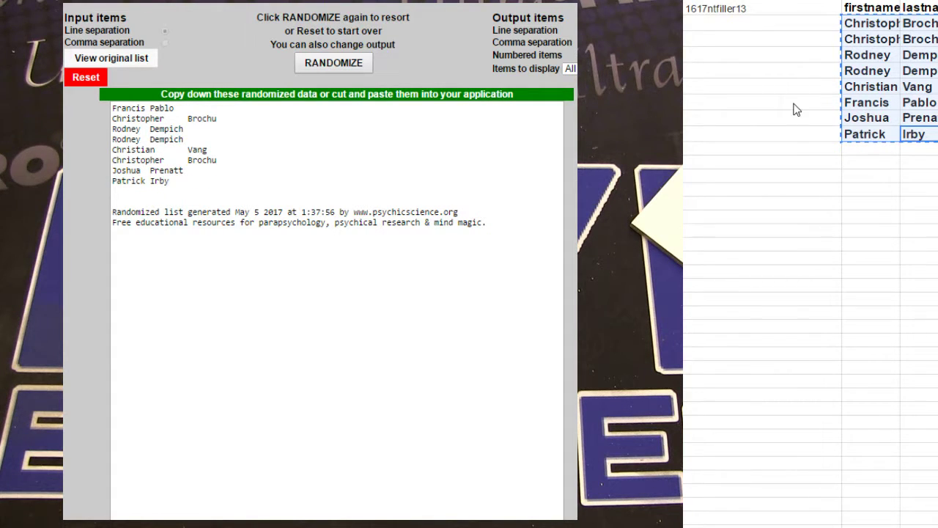
pyautogui.click(868, 103)
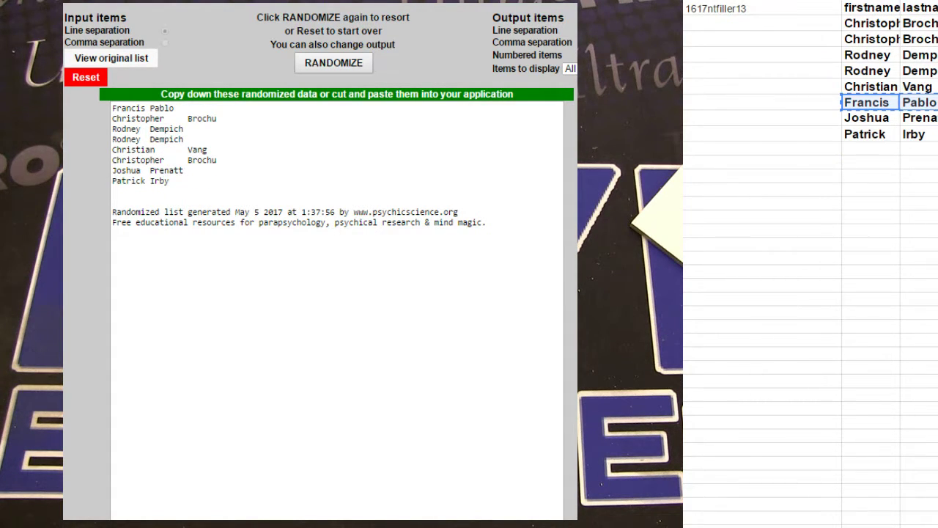
pyautogui.click(868, 434)
pyautogui.hotkey('ctrl', 'v')
pyautogui.click(868, 480)
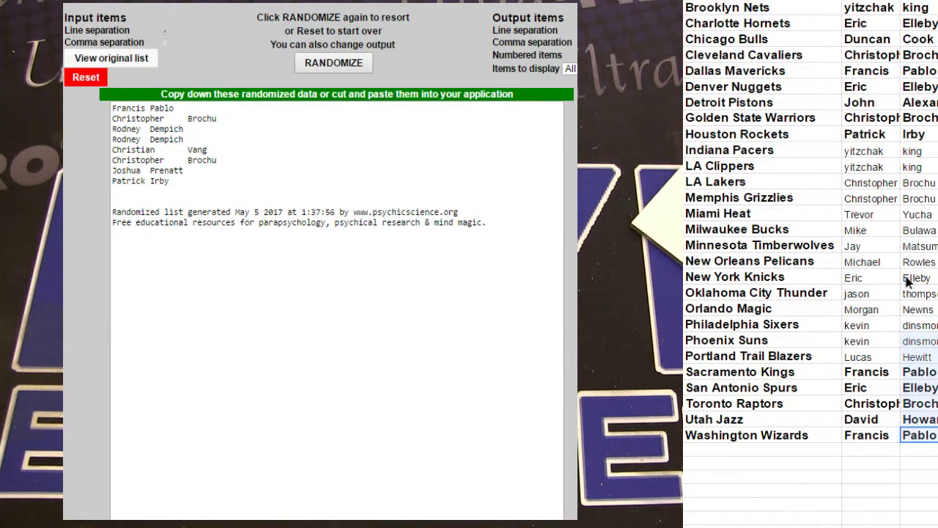
# Give all entrant names a uniform font size and bold, then delete the used filler sheet
pyautogui.moveTo(919, 435); pyautogui.dragTo(869, 7)
pyautogui.scroll(3, 810, 263)
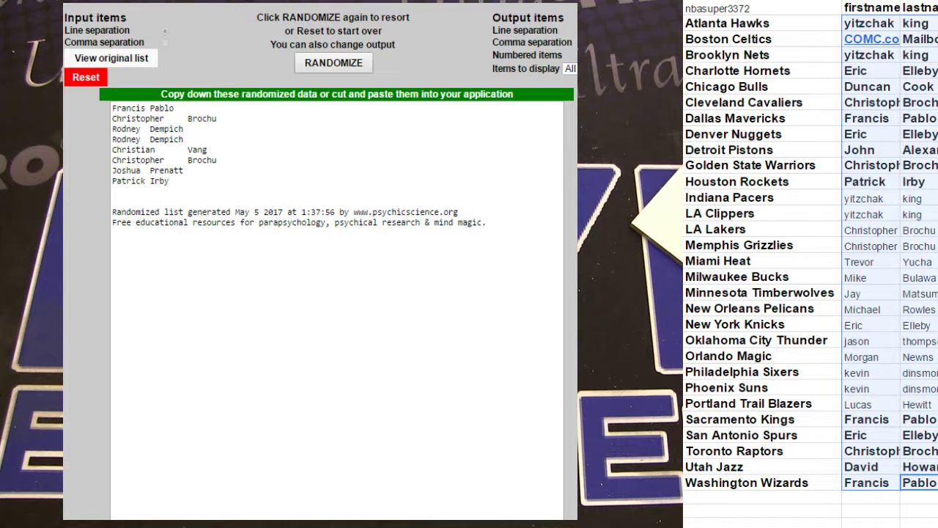
pyautogui.hotkey('ctrl', 'shift', '.')
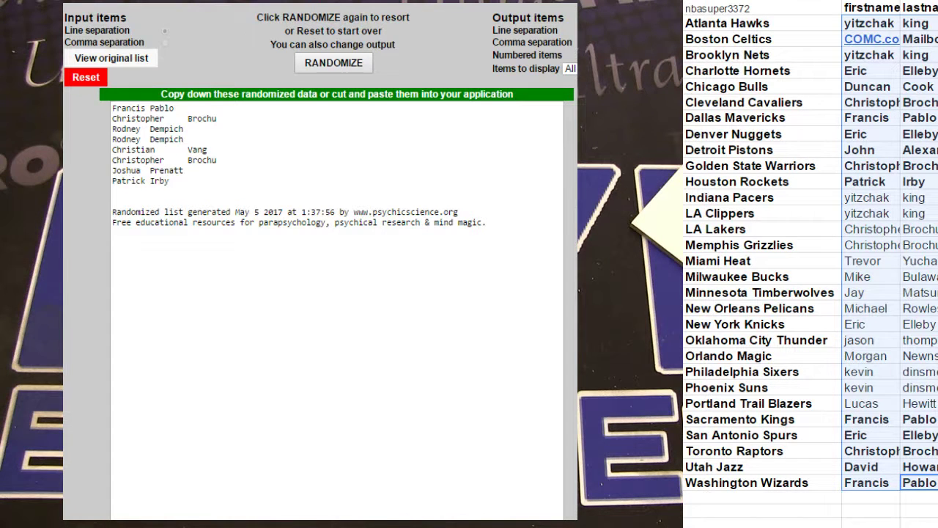
pyautogui.click(914, 181)
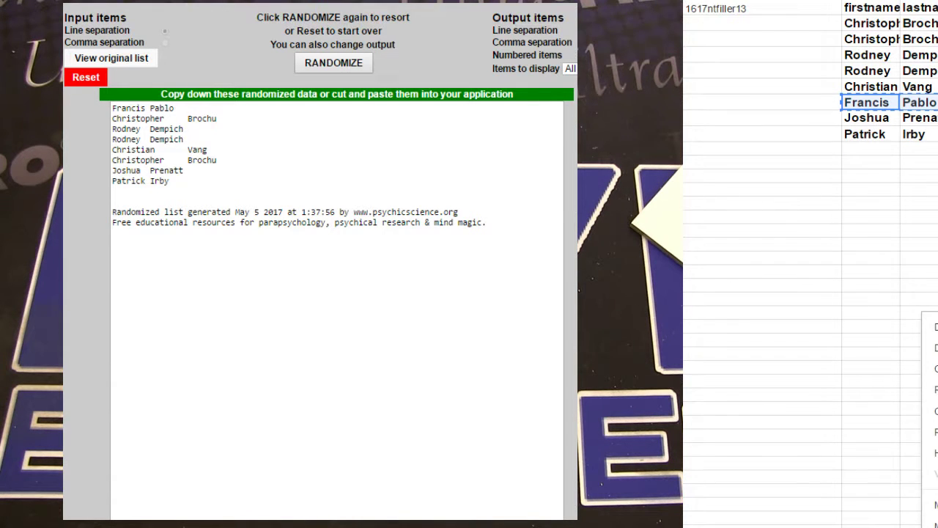
pyautogui.click(928, 348)
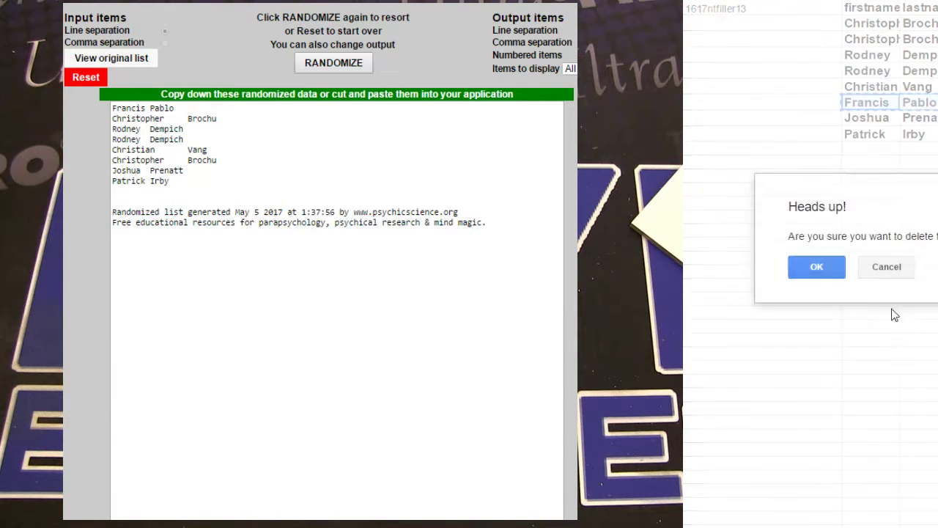
pyautogui.click(817, 269)
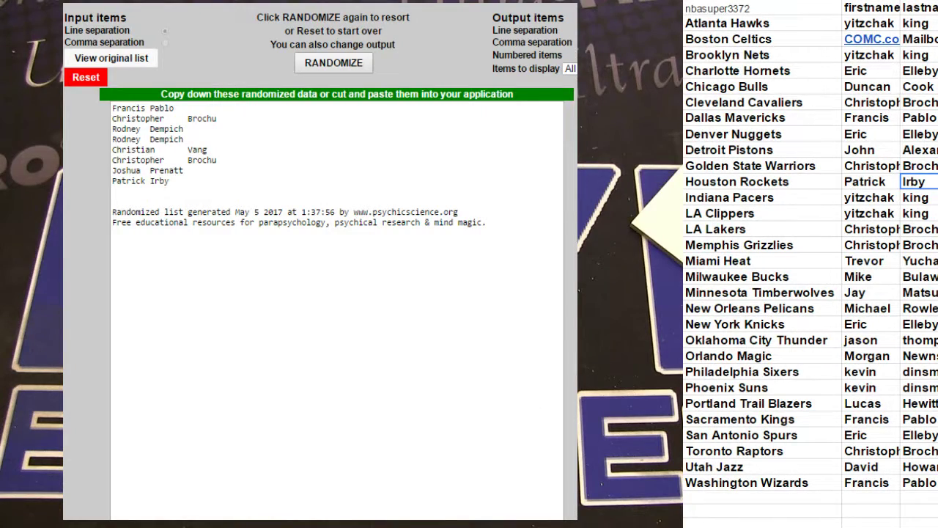